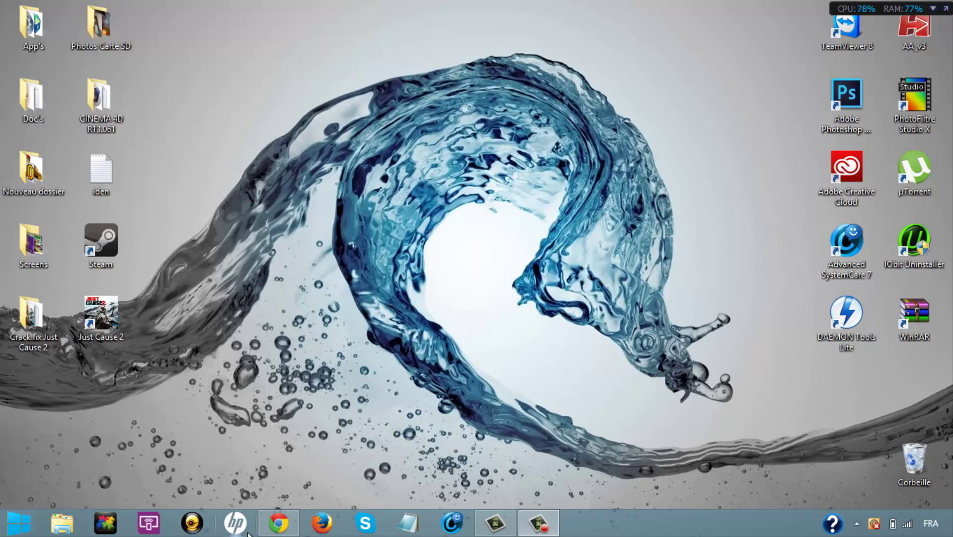
Switch to Chrome, download the free AdwCleaner 3.017 from the commentcamarche.net page and launch adwcleaner-3.017.exe.
{"action": "left_click", "coordinate": [265, 532]}
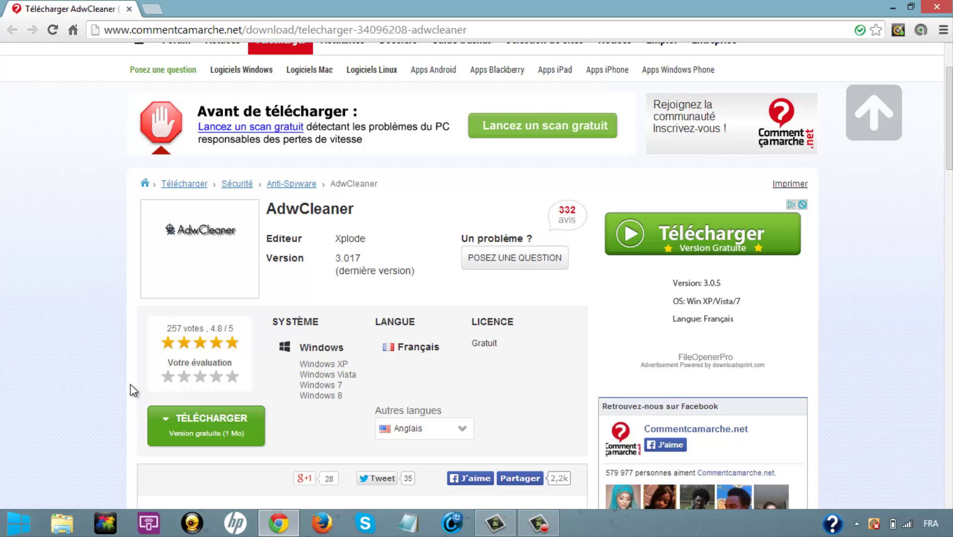
{"action": "left_click", "coordinate": [227, 427]}
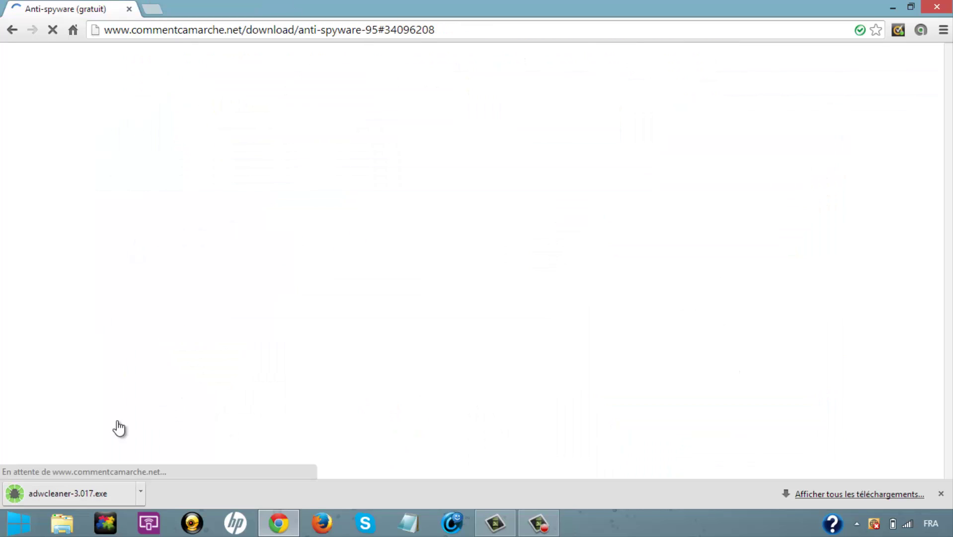
{"action": "left_click", "coordinate": [139, 494]}
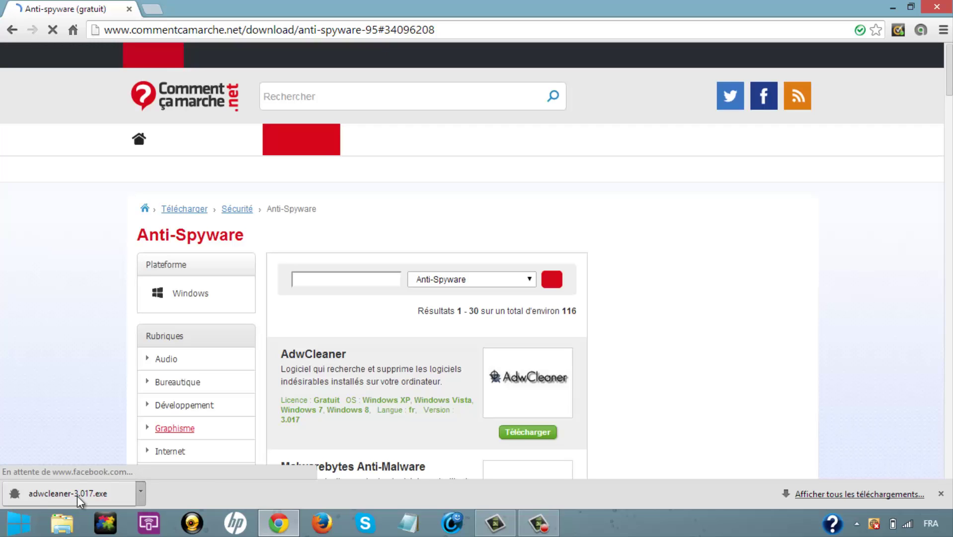
{"action": "left_click", "coordinate": [81, 495]}
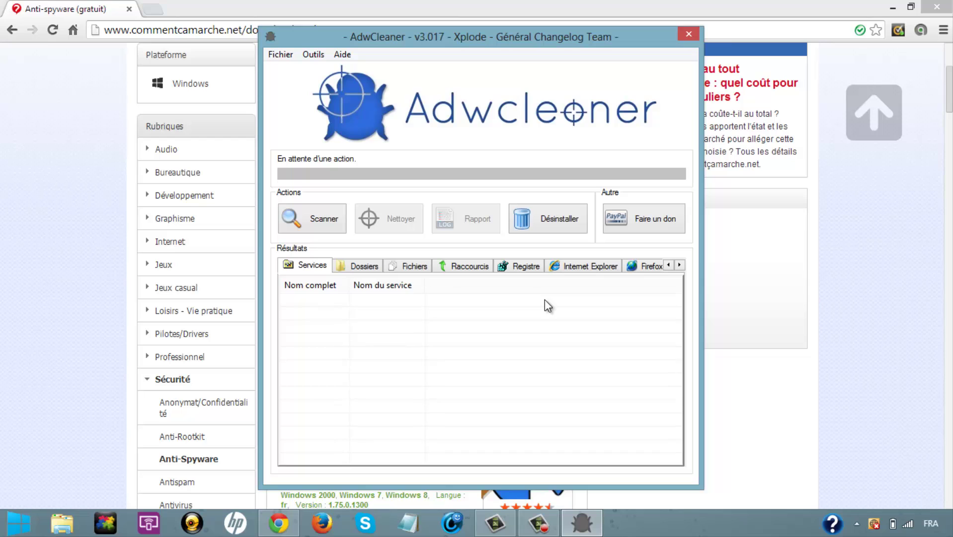
Start an AdwCleaner scan of the computer and close the Chrome browser window.
{"action": "left_click", "coordinate": [323, 225]}
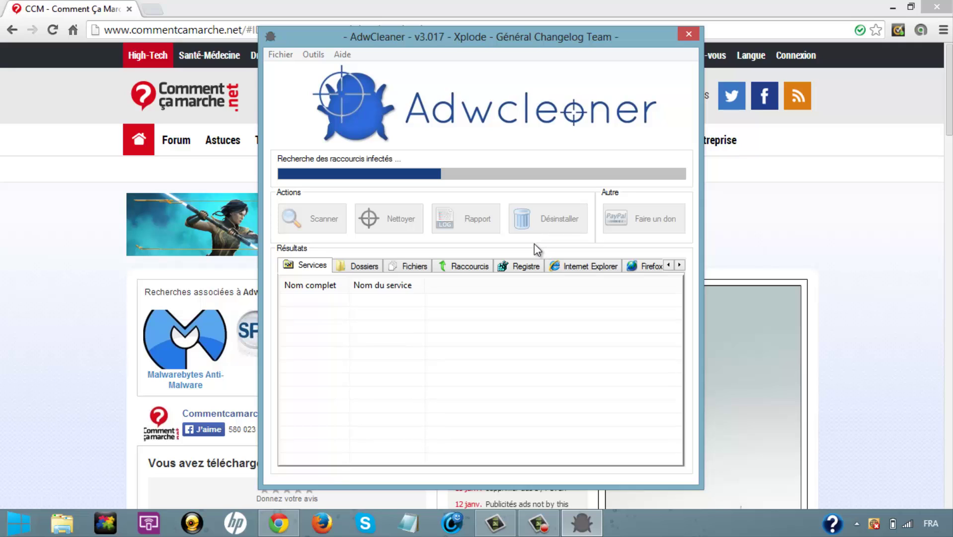
{"action": "left_click", "coordinate": [947, 16]}
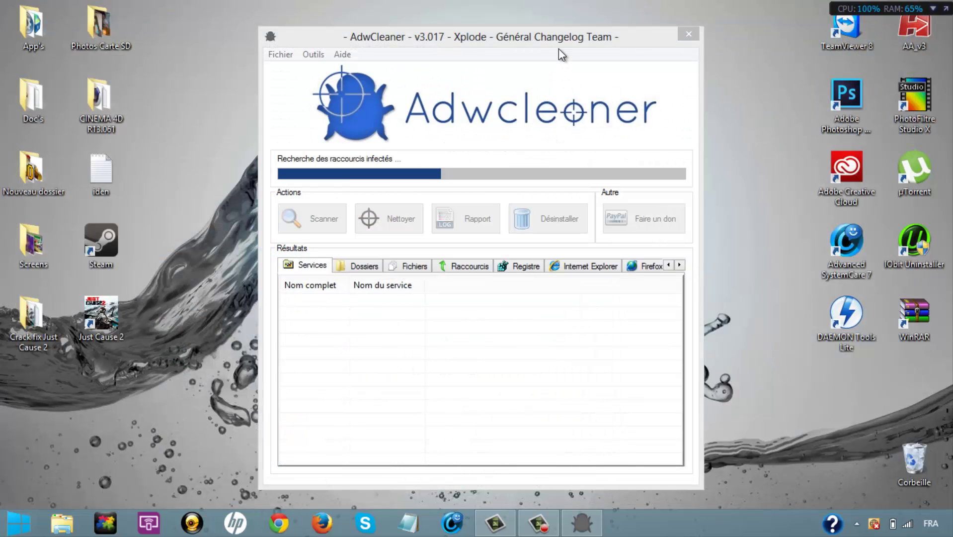
{"action": "left_click", "coordinate": [559, 49]}
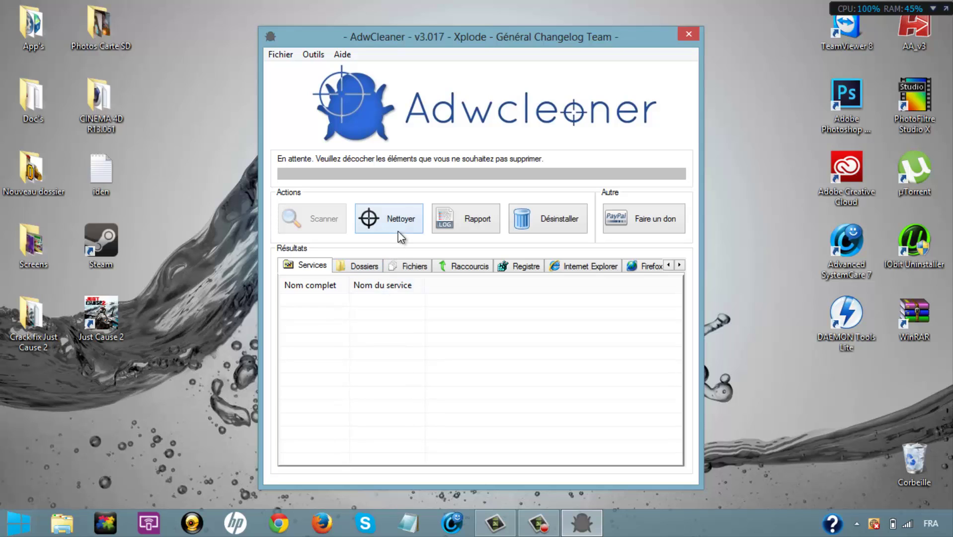
Examine the AdwCleaner scan results for services, folders, files, shortcuts, registry, Internet Explorer and Firefox.
{"action": "left_click", "coordinate": [362, 267]}
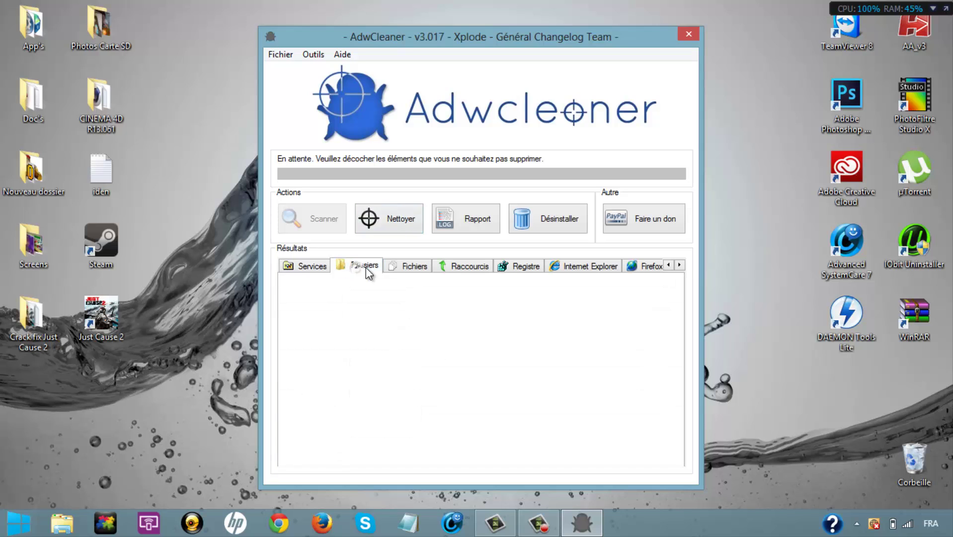
{"action": "left_click", "coordinate": [401, 266]}
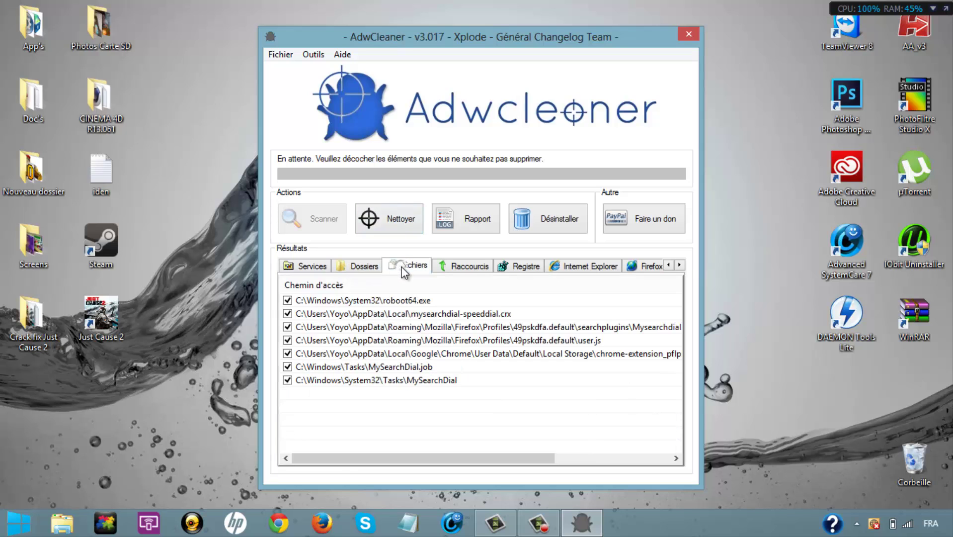
{"action": "left_click", "coordinate": [459, 267]}
{"action": "left_click", "coordinate": [523, 267]}
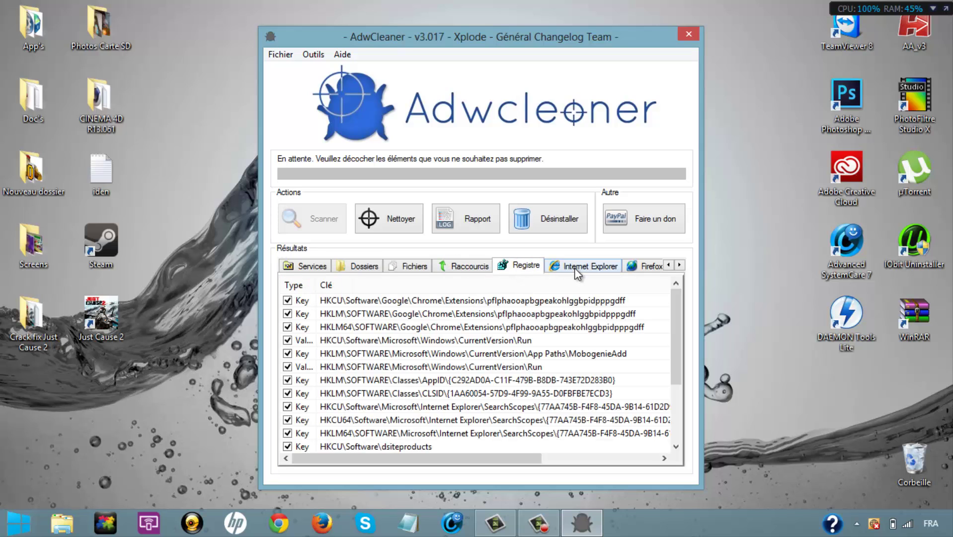
{"action": "left_click", "coordinate": [576, 269]}
{"action": "left_click", "coordinate": [647, 266]}
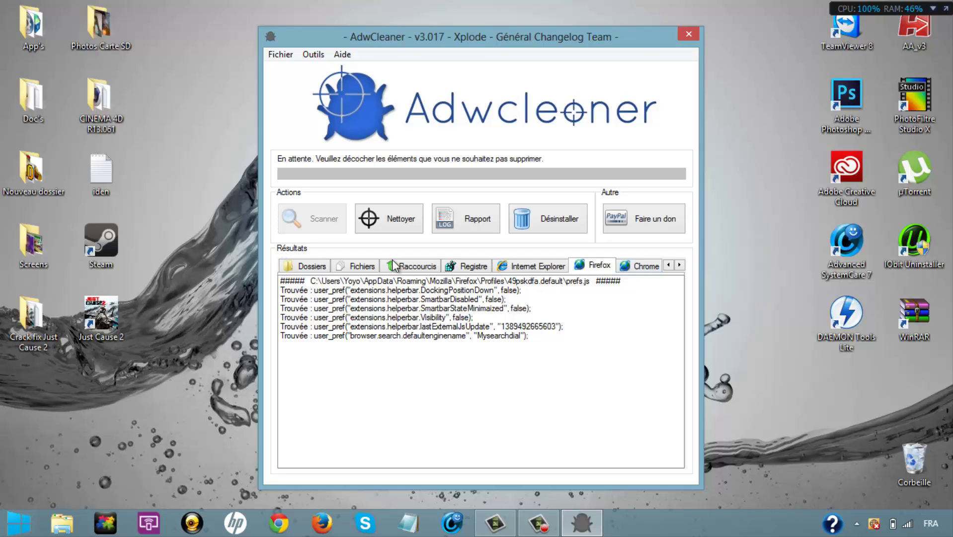
{"action": "left_click", "coordinate": [296, 266]}
{"action": "left_click", "coordinate": [669, 265]}
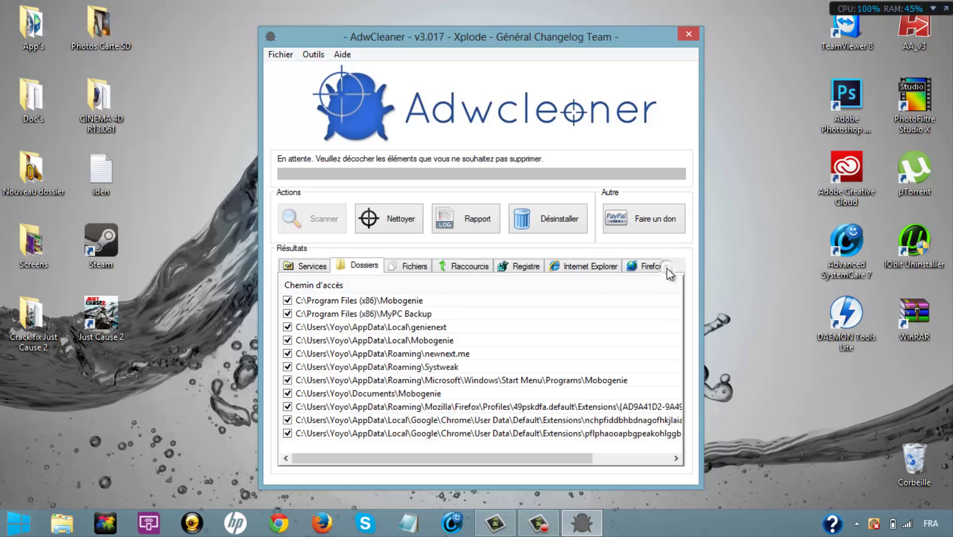
{"action": "left_click", "coordinate": [310, 266]}
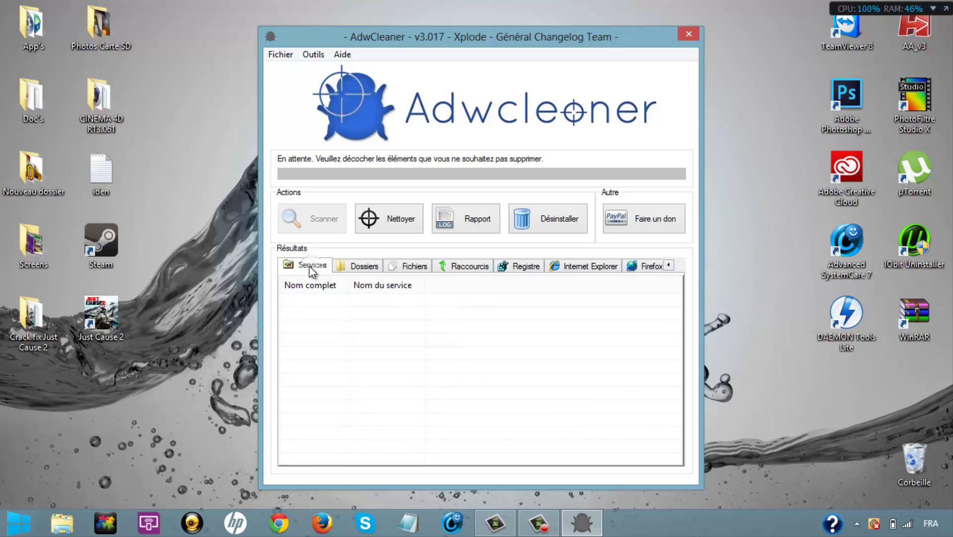
{"action": "left_click", "coordinate": [372, 269]}
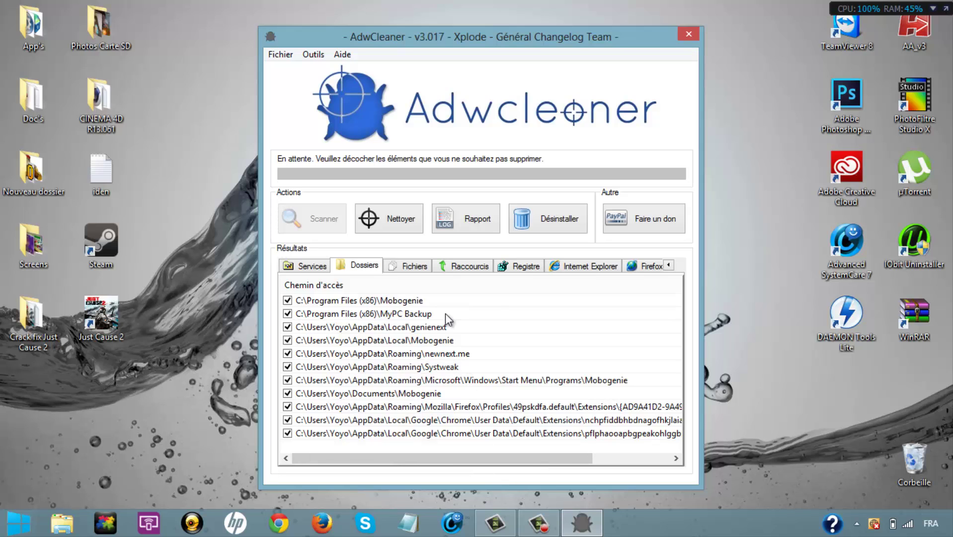
{"action": "left_click", "coordinate": [323, 269]}
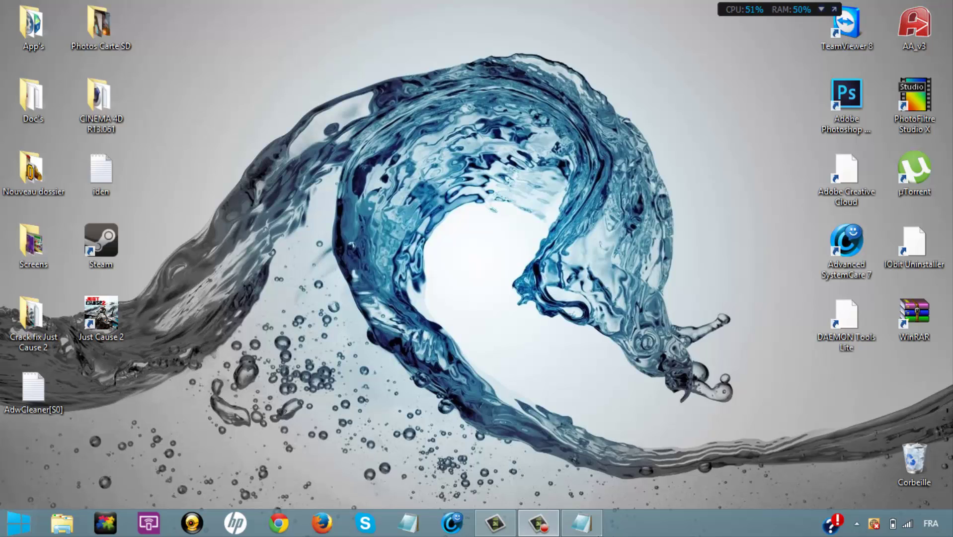
Open the AdwCleaner[S0] report in Notepad and examine the deleted items listed under Fichiers / Dossiers.
{"action": "left_click", "coordinate": [595, 533]}
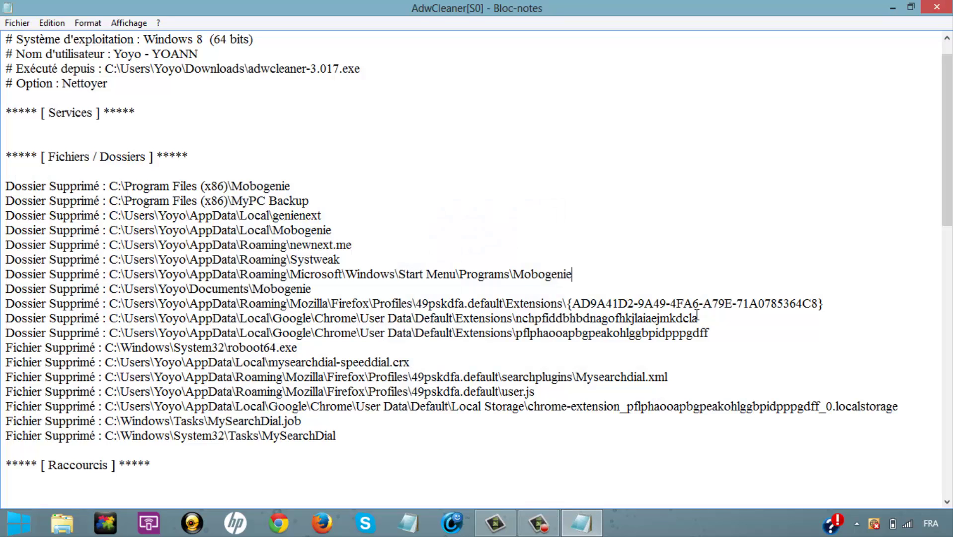
{"action": "left_click", "coordinate": [229, 186]}
{"action": "left_click_drag", "start_coordinate": [229, 187], "coordinate": [214, 304]}
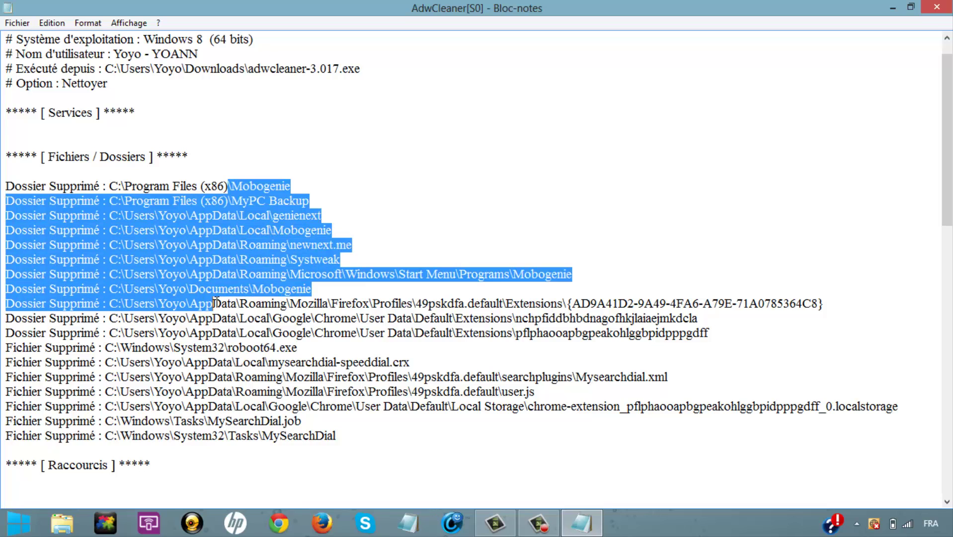
{"action": "left_click", "coordinate": [215, 303]}
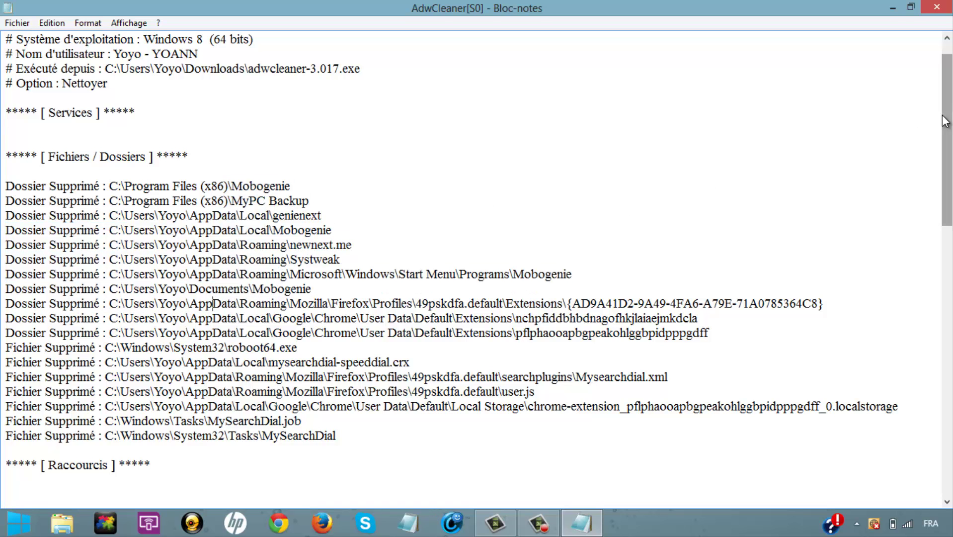
{"action": "left_click_drag", "start_coordinate": [945, 120], "coordinate": [944, 138]}
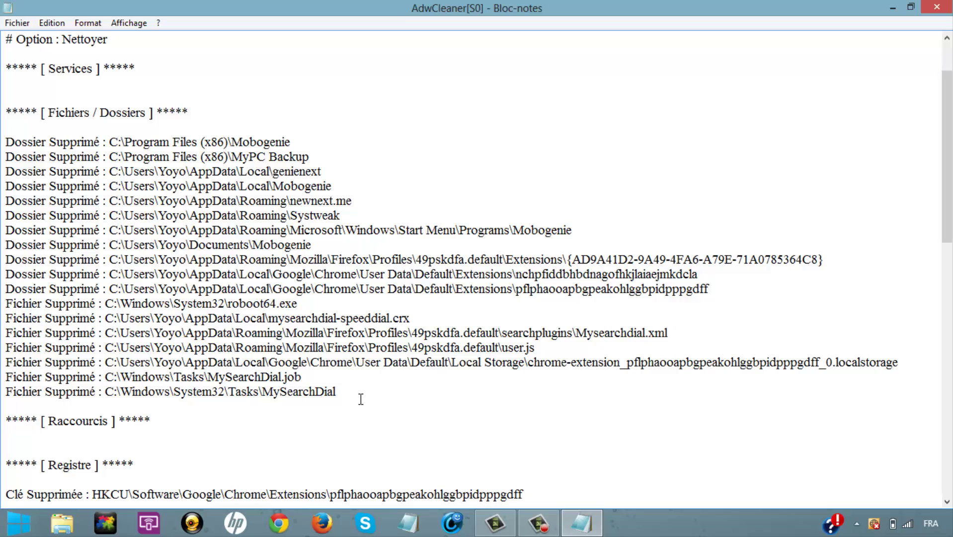
{"action": "left_click", "coordinate": [8, 187]}
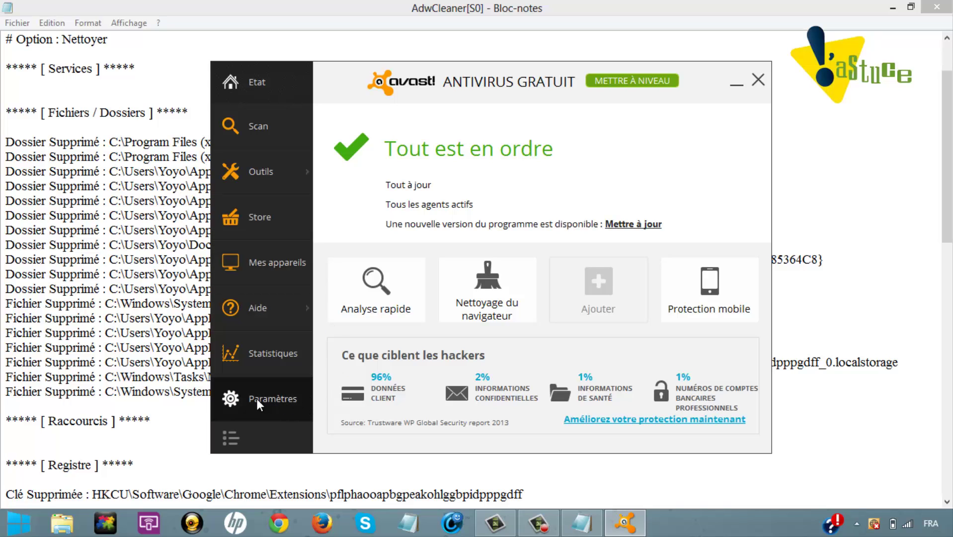
In Avast's active protection settings, enable "Rechercher les logiciels potentiellement indésirables (LPIs)" in the sensitivity options of Agent des Fichiers.
{"action": "left_click", "coordinate": [239, 404]}
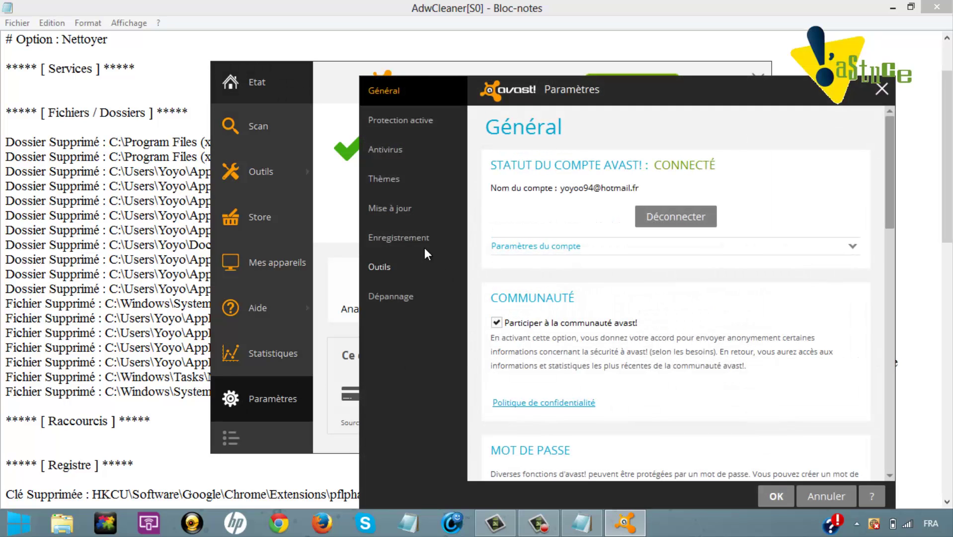
{"action": "left_click", "coordinate": [409, 126]}
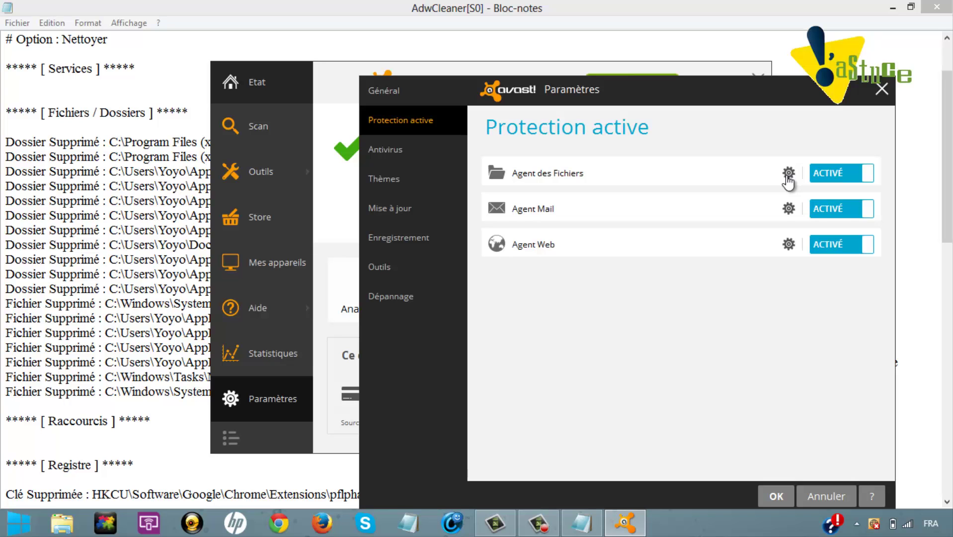
{"action": "left_click", "coordinate": [789, 174]}
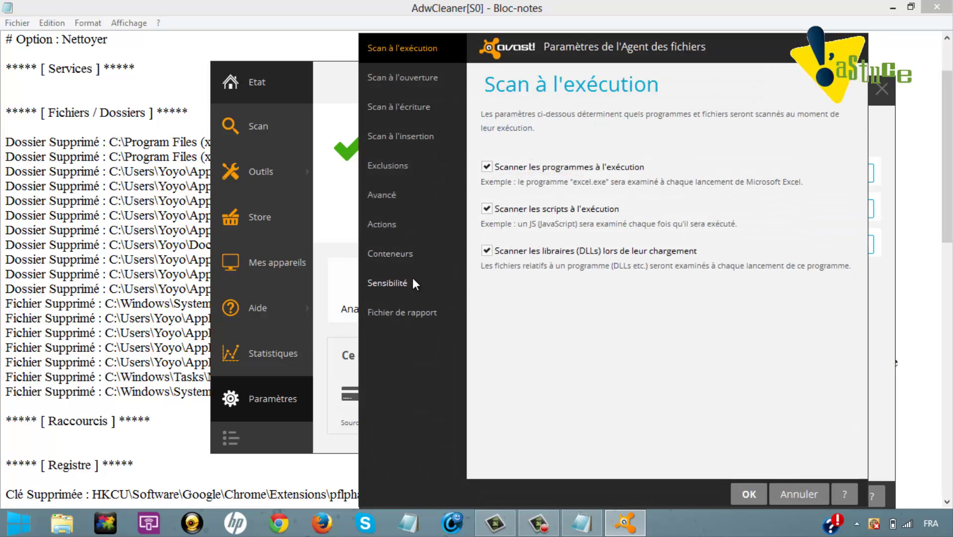
{"action": "left_click", "coordinate": [393, 283]}
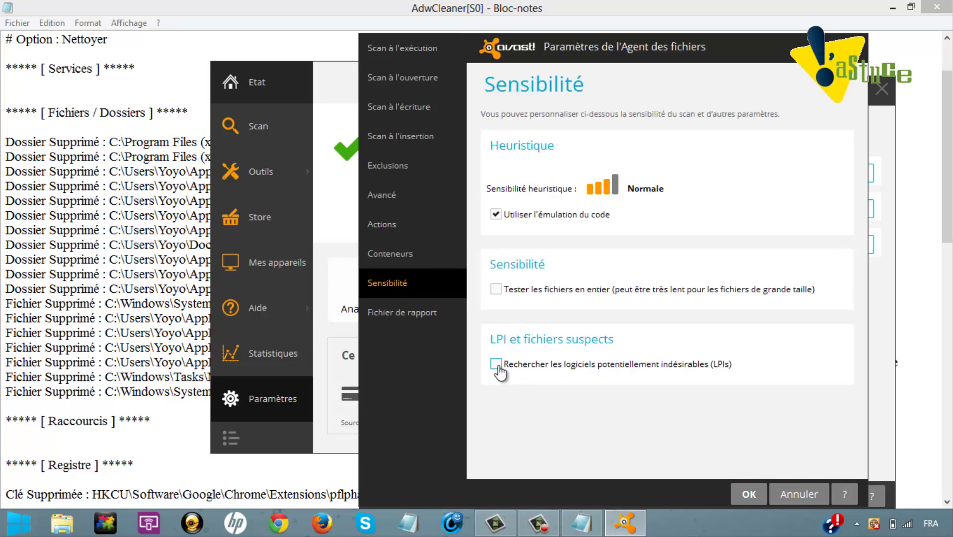
{"action": "left_click", "coordinate": [496, 365]}
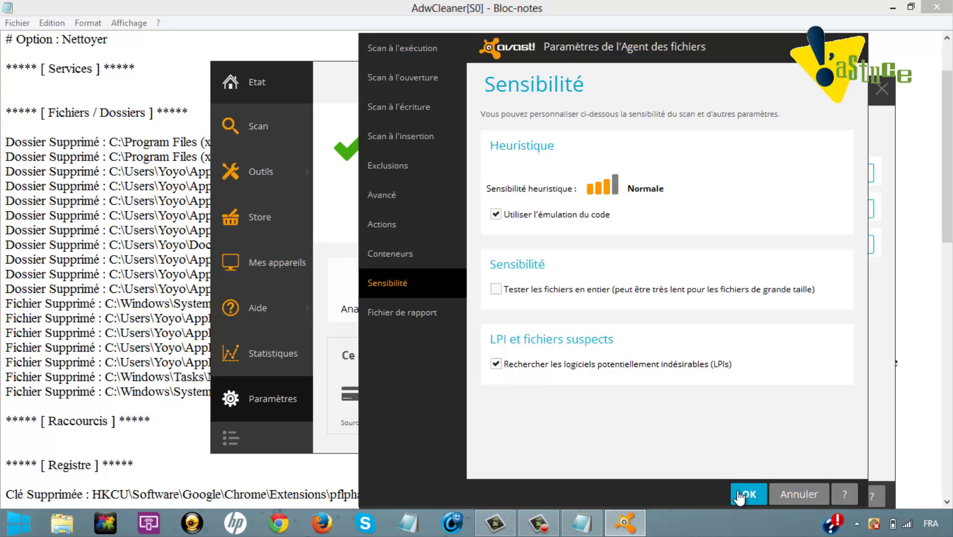
{"action": "left_click", "coordinate": [741, 496]}
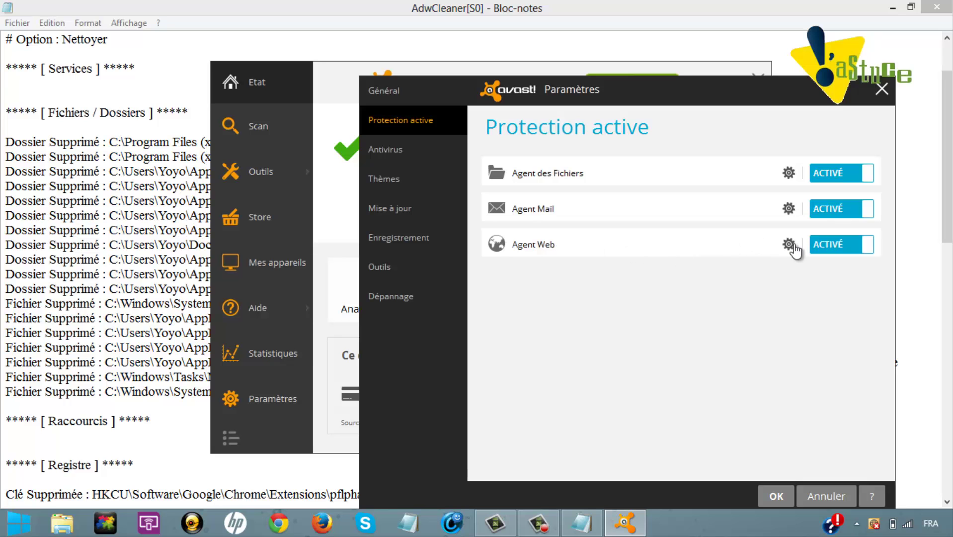
Enable the search for potentially unwanted software (LPIs) in the sensitivity options of Agent Web and save the Avast settings.
{"action": "left_click", "coordinate": [790, 244]}
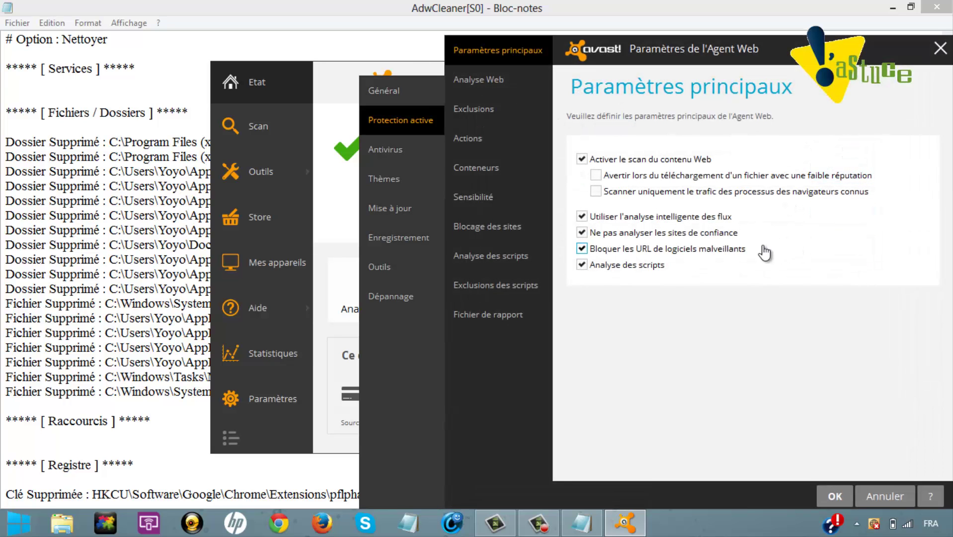
{"action": "left_click", "coordinate": [486, 204]}
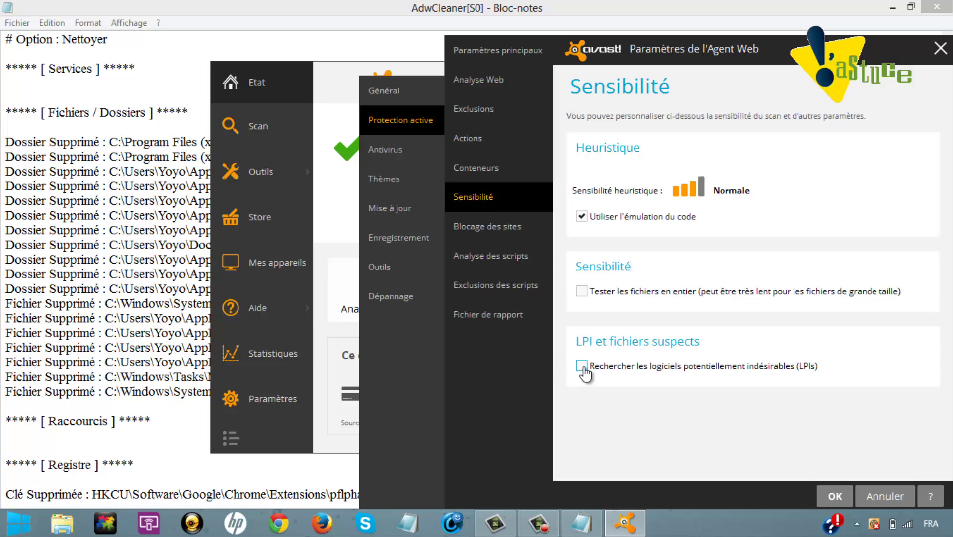
{"action": "left_click", "coordinate": [583, 367]}
{"action": "left_click", "coordinate": [833, 501]}
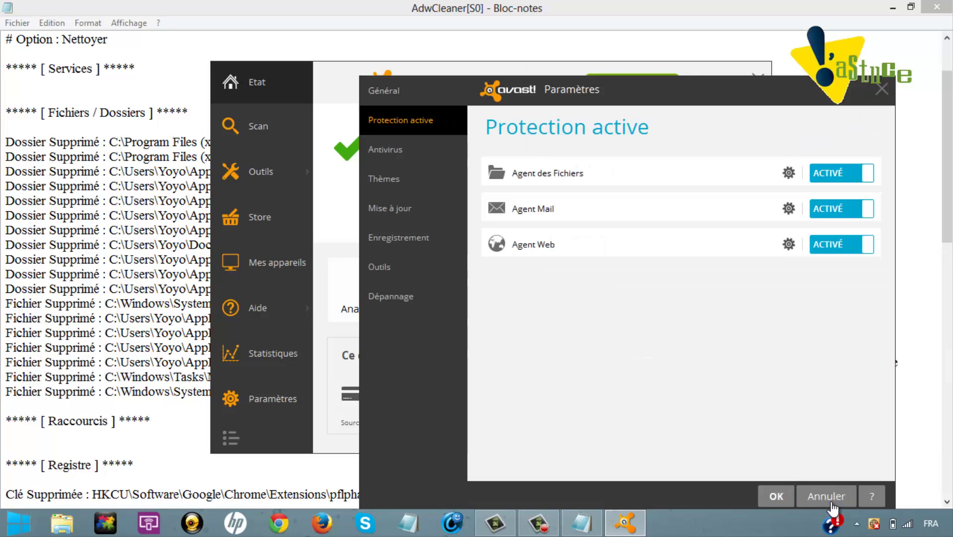
{"action": "left_click", "coordinate": [777, 497]}
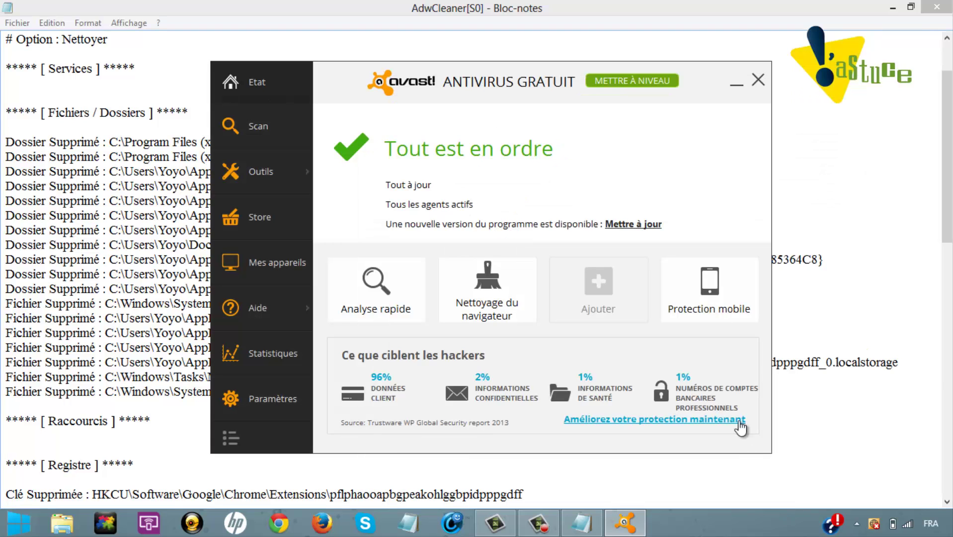